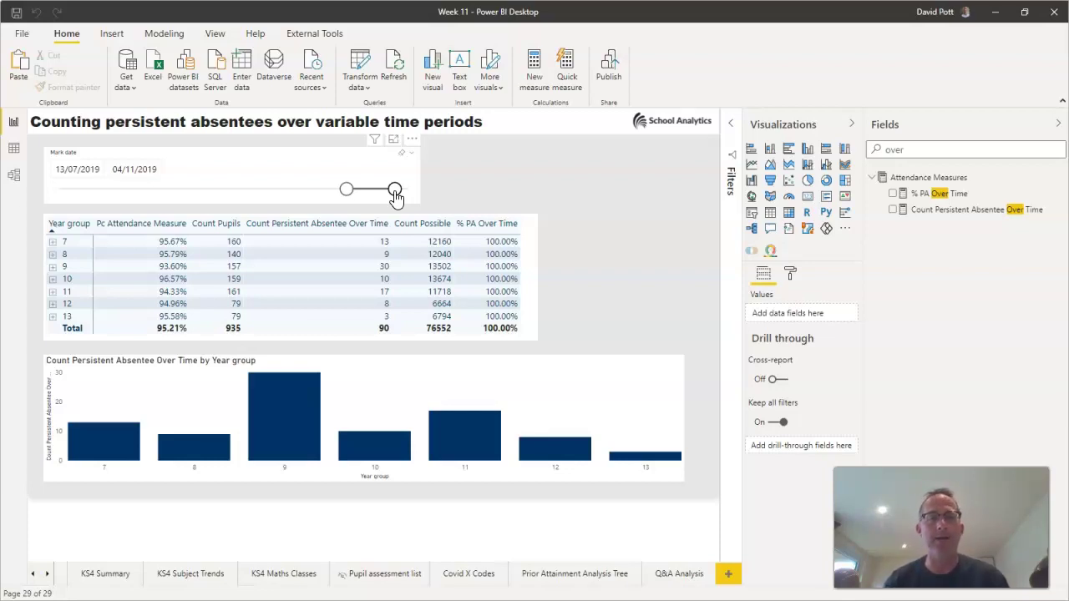
Adjust the Mark date slicer range until it spans 06/03/2019 to 10/11/2019
{"action": "left_click_drag", "start_coordinate": [352, 190], "coordinate": [250, 192]}
{"action": "left_click", "coordinate": [386, 253]}
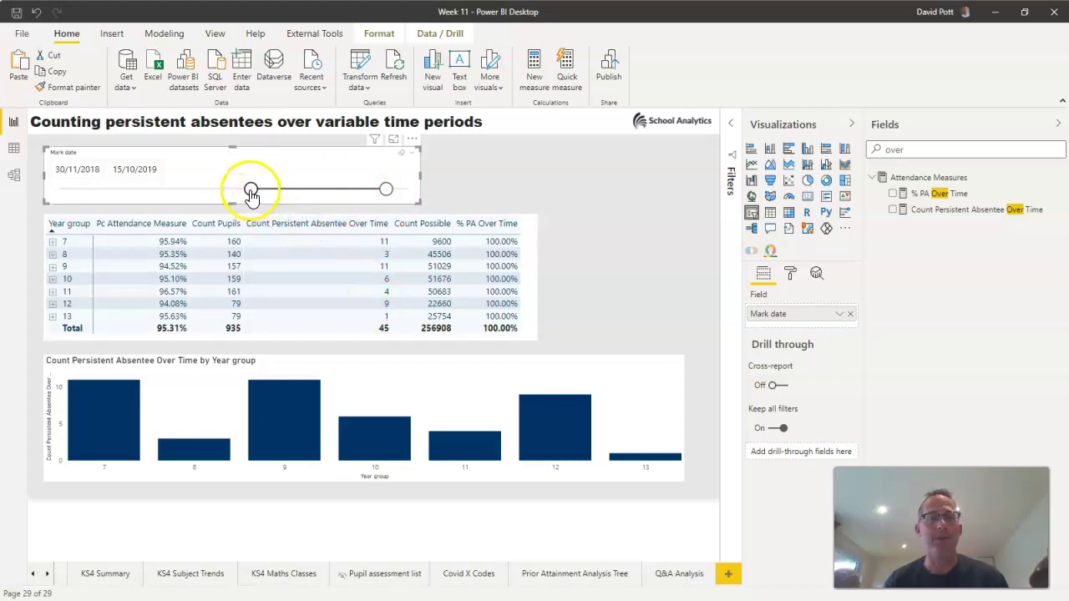
{"action": "left_click_drag", "start_coordinate": [250, 193], "coordinate": [158, 189]}
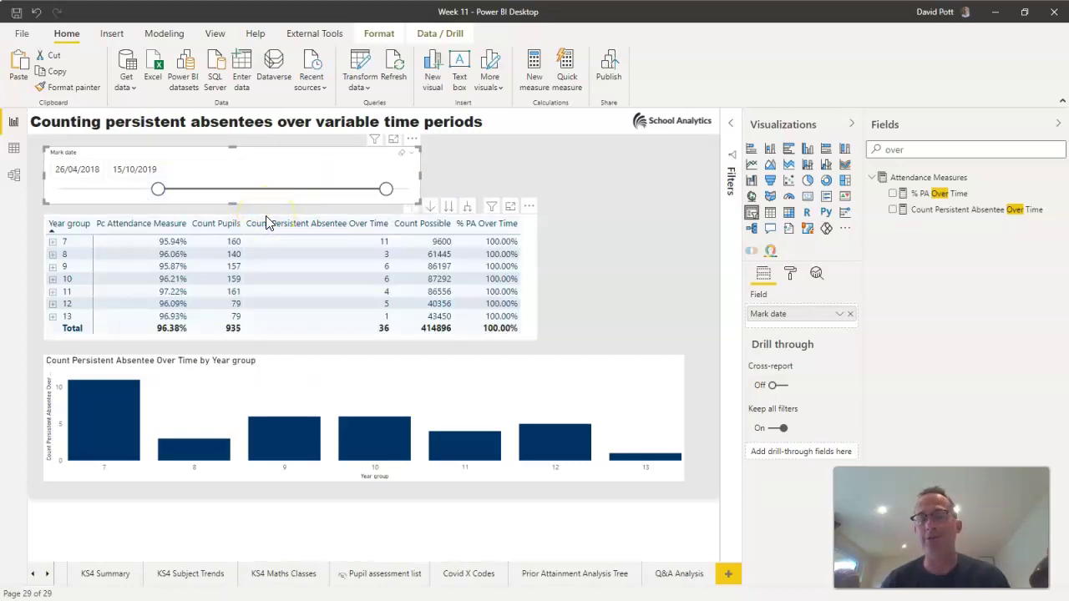
{"action": "left_click", "coordinate": [238, 215]}
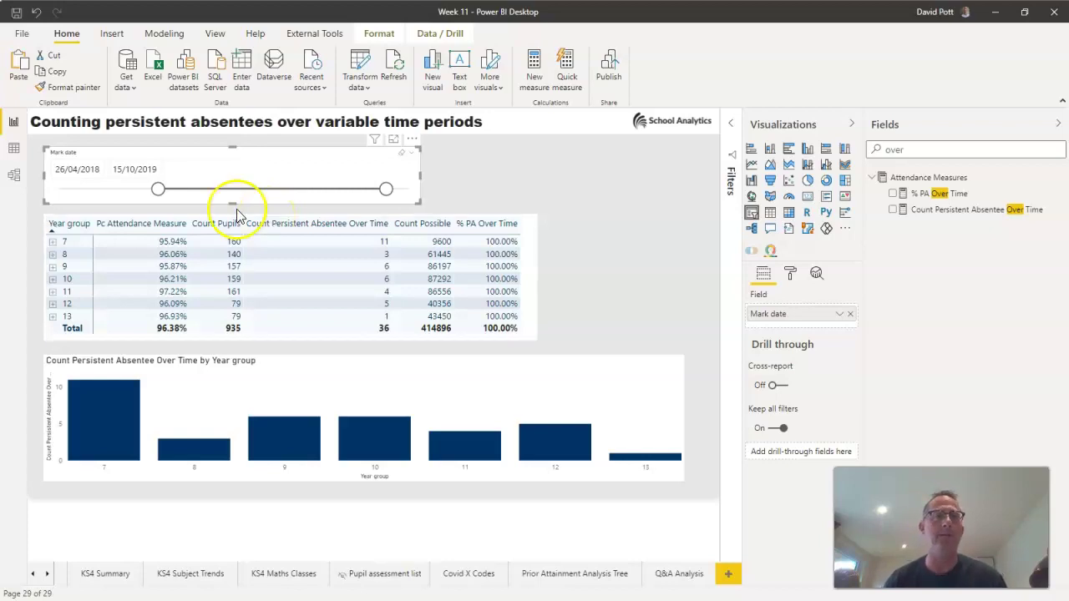
{"action": "left_click_drag", "start_coordinate": [385, 188], "coordinate": [240, 191]}
{"action": "left_click", "coordinate": [76, 253]}
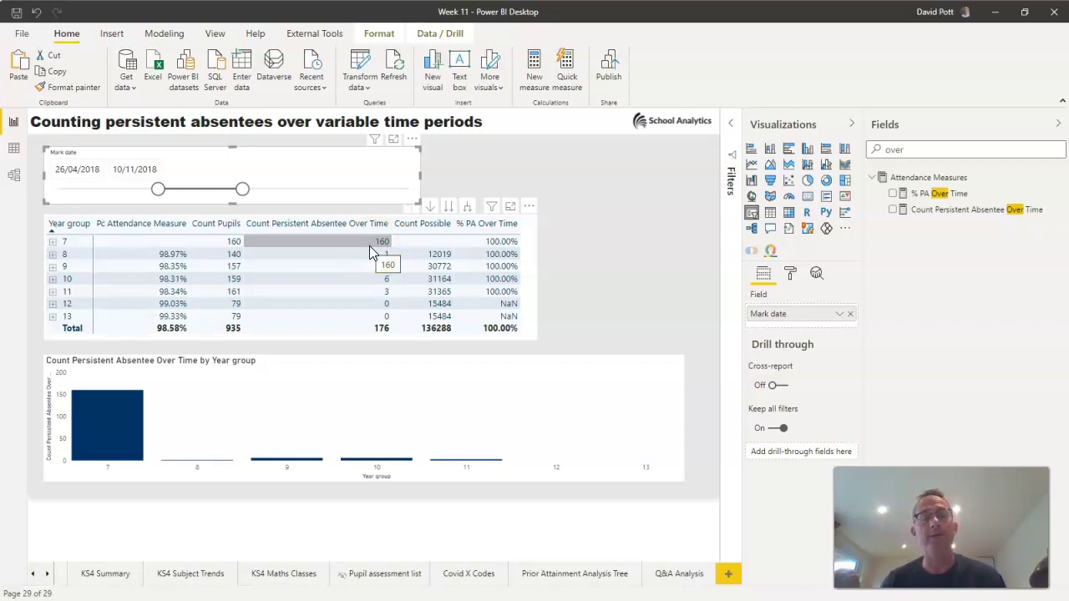
{"action": "left_click_drag", "start_coordinate": [241, 189], "coordinate": [400, 191]}
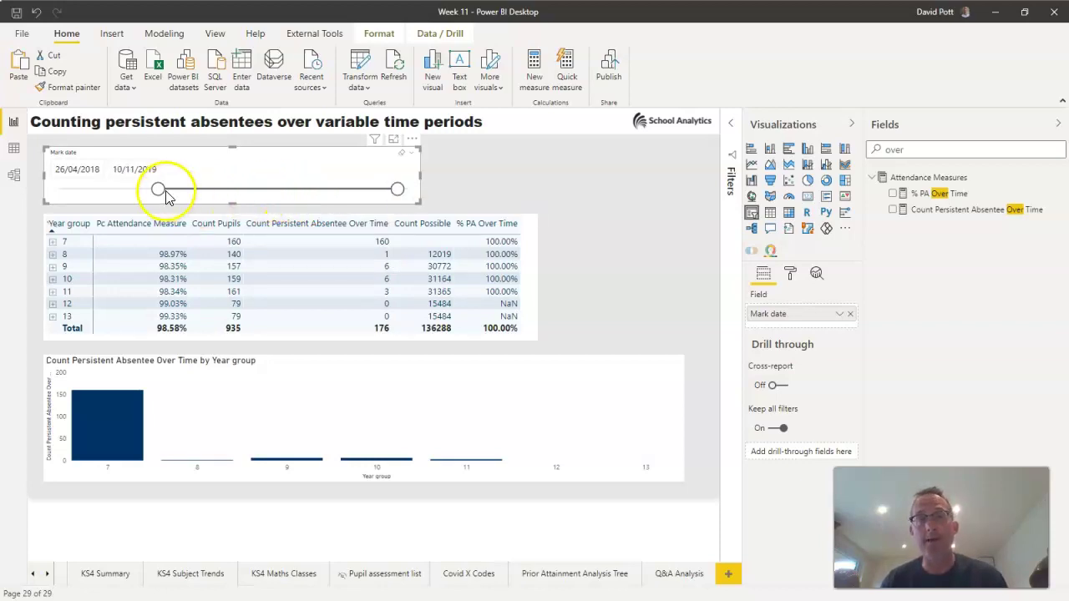
{"action": "left_click_drag", "start_coordinate": [158, 192], "coordinate": [293, 193]}
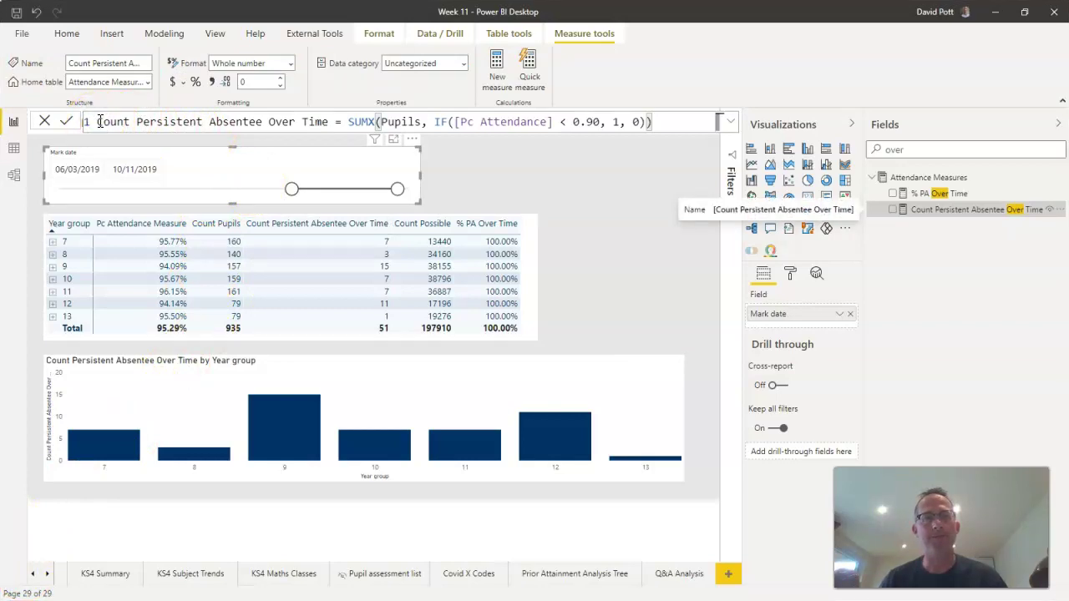
{"action": "left_click_drag", "start_coordinate": [95, 122], "coordinate": [378, 121]}
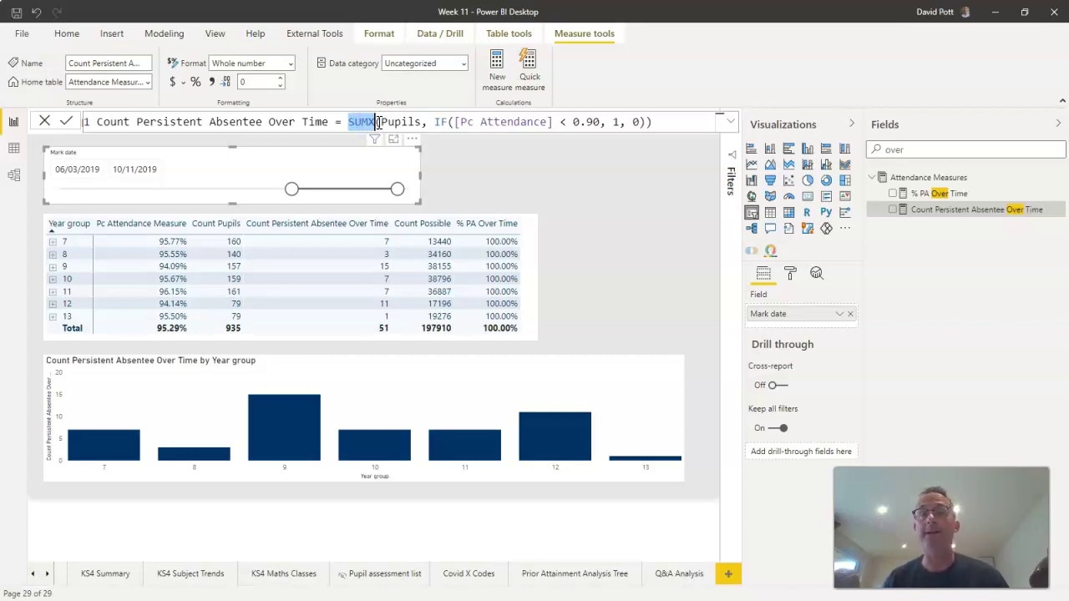
{"action": "double_click", "coordinate": [392, 122]}
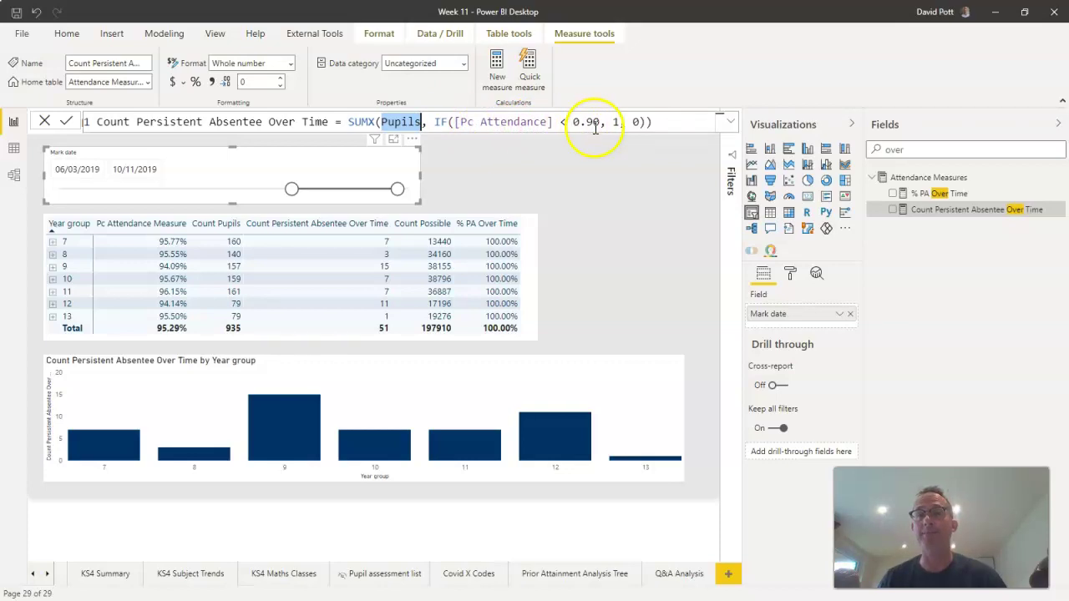
{"action": "left_click_drag", "start_coordinate": [600, 122], "coordinate": [574, 122]}
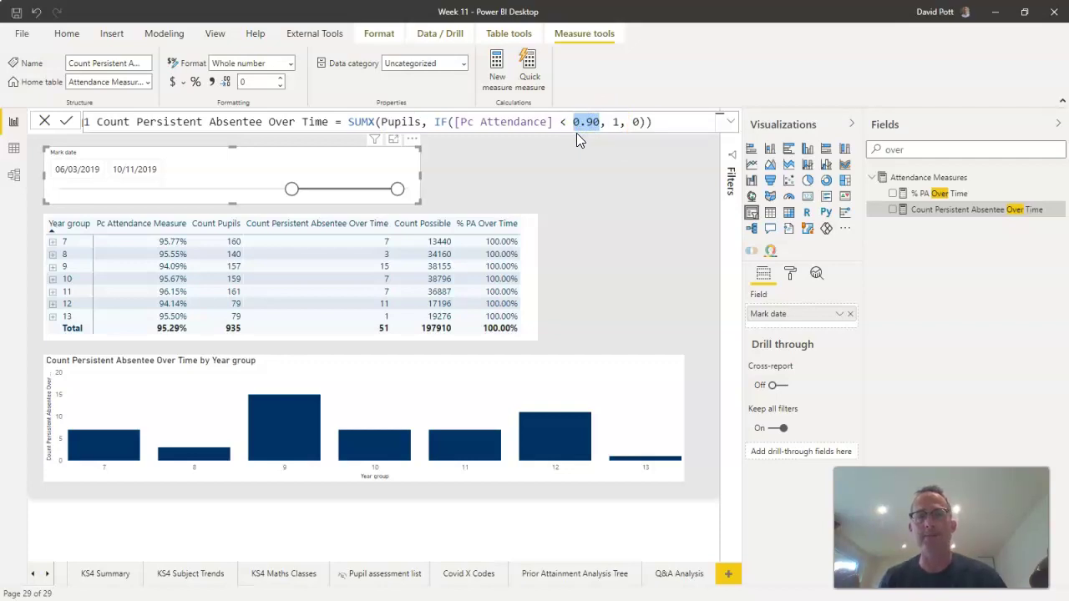
{"action": "left_click", "coordinate": [607, 124]}
{"action": "double_click", "coordinate": [614, 122]}
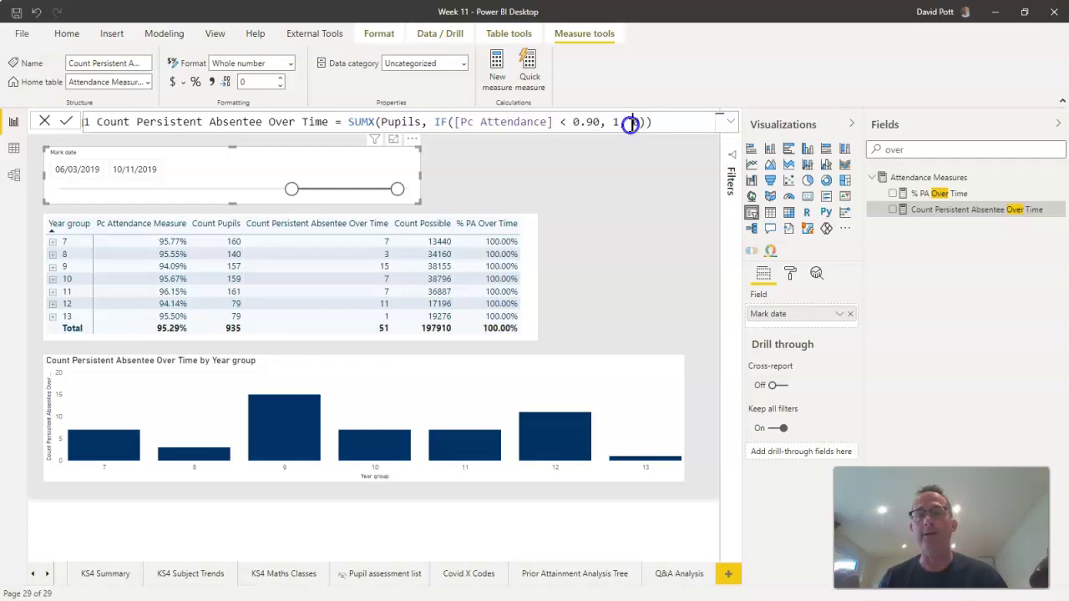
{"action": "type", "text": ","}
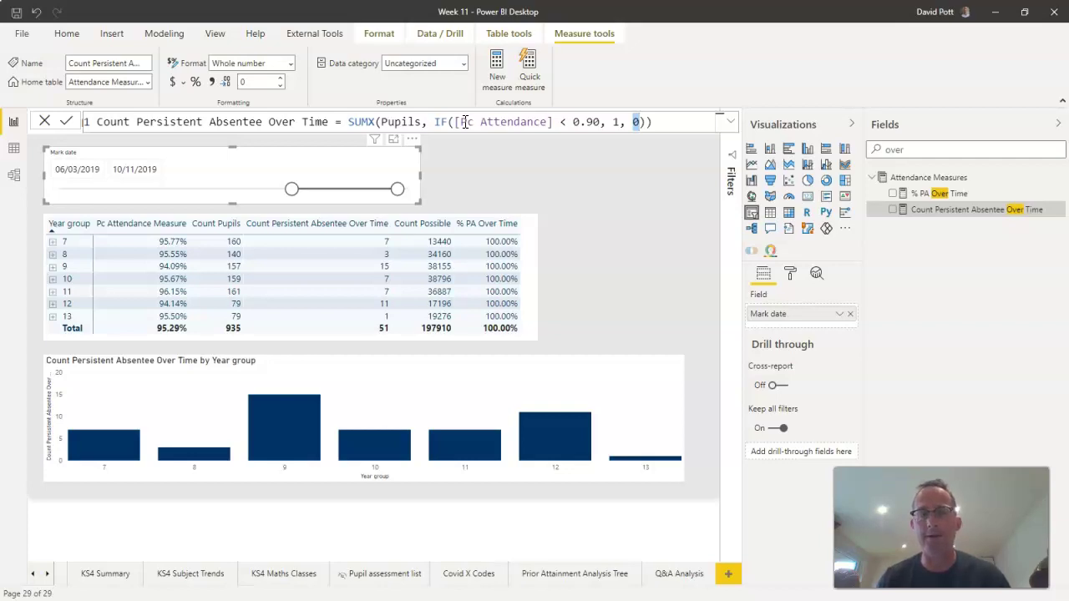
Narrow the Mark date slicer to 05/09/2019–06/11/2019 and commit the measure so % PA totals 12.51%
{"action": "left_click_drag", "start_coordinate": [401, 194], "coordinate": [370, 193]}
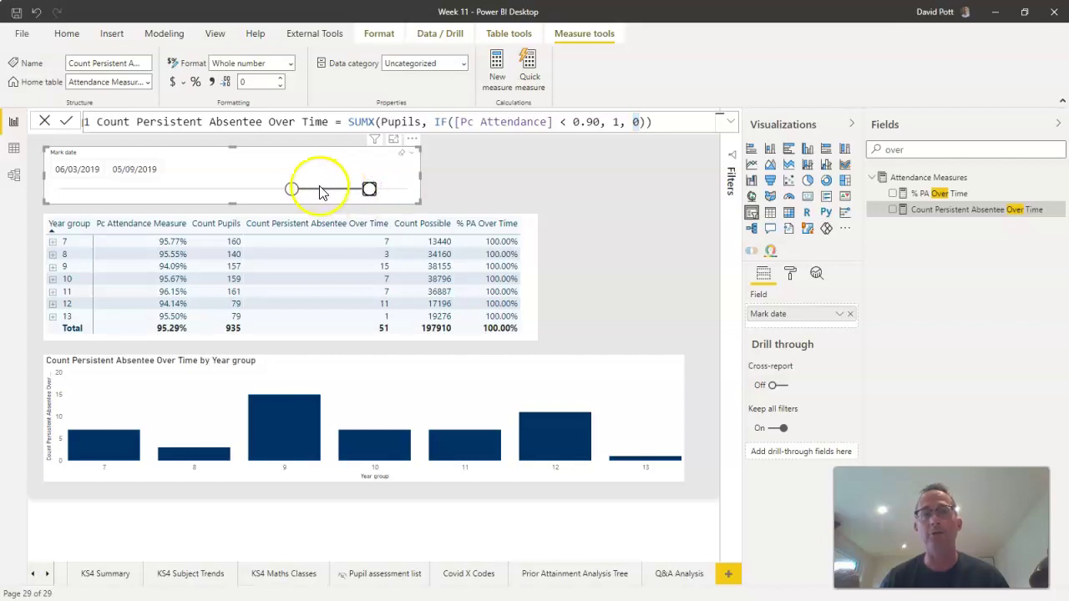
{"action": "left_click_drag", "start_coordinate": [291, 190], "coordinate": [312, 191]}
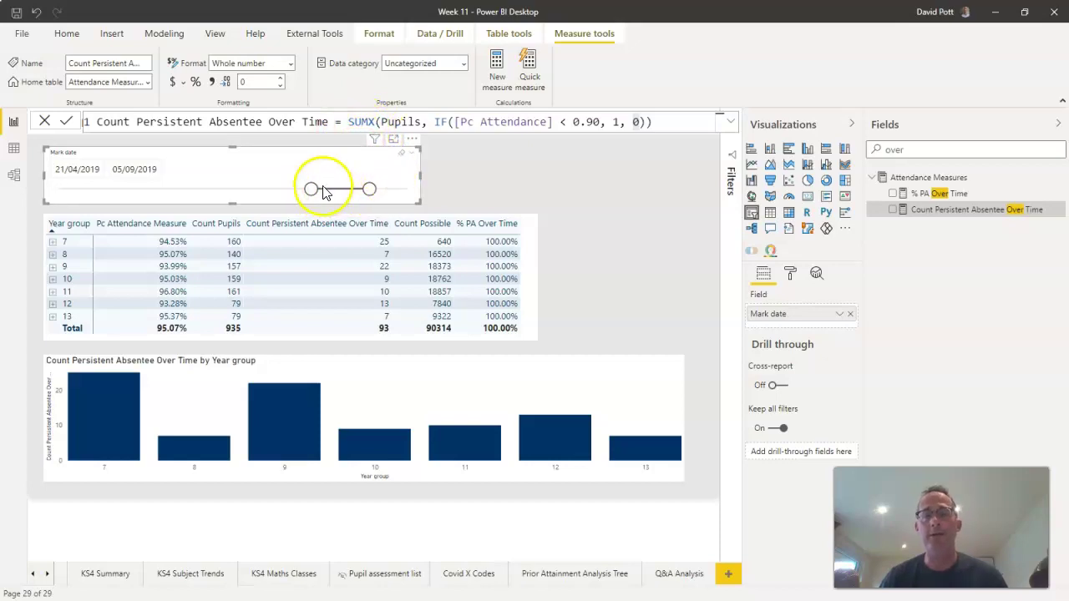
{"action": "left_click_drag", "start_coordinate": [312, 190], "coordinate": [395, 194]}
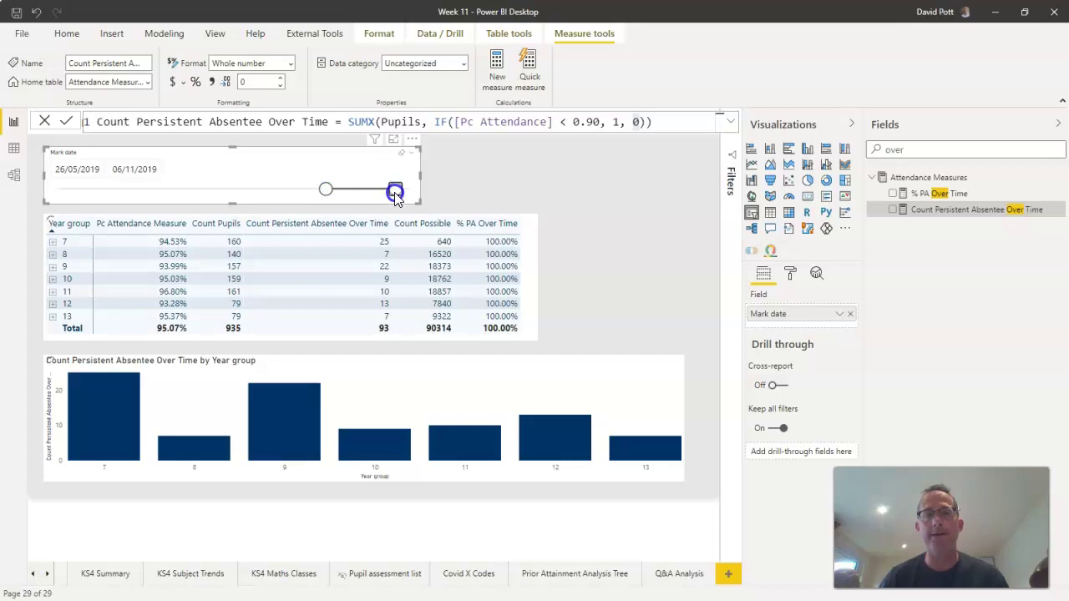
{"action": "left_click_drag", "start_coordinate": [326, 190], "coordinate": [350, 191]}
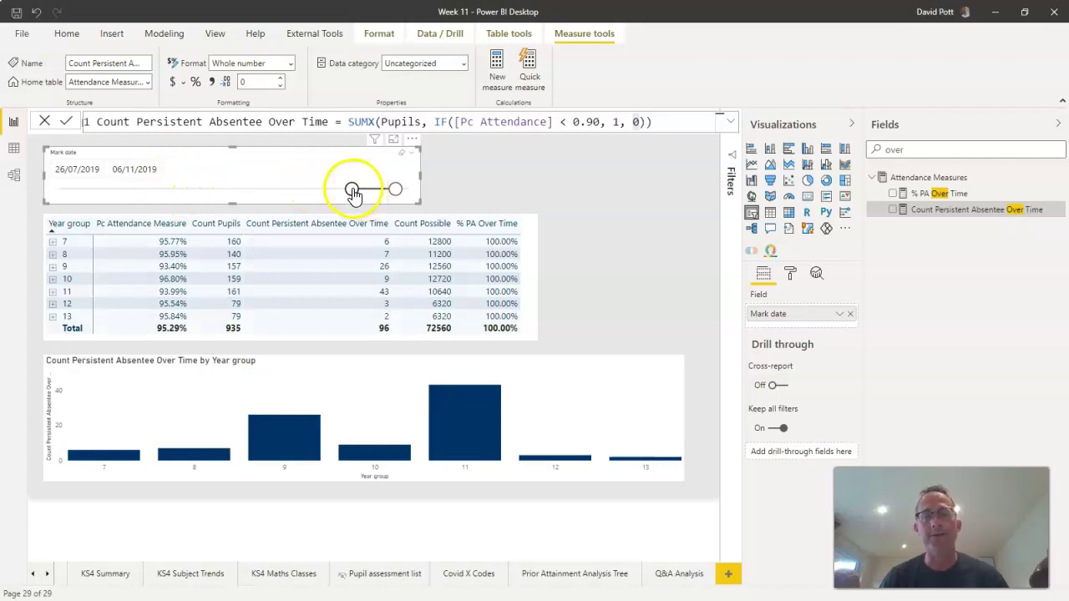
{"action": "left_click_drag", "start_coordinate": [353, 192], "coordinate": [330, 190]}
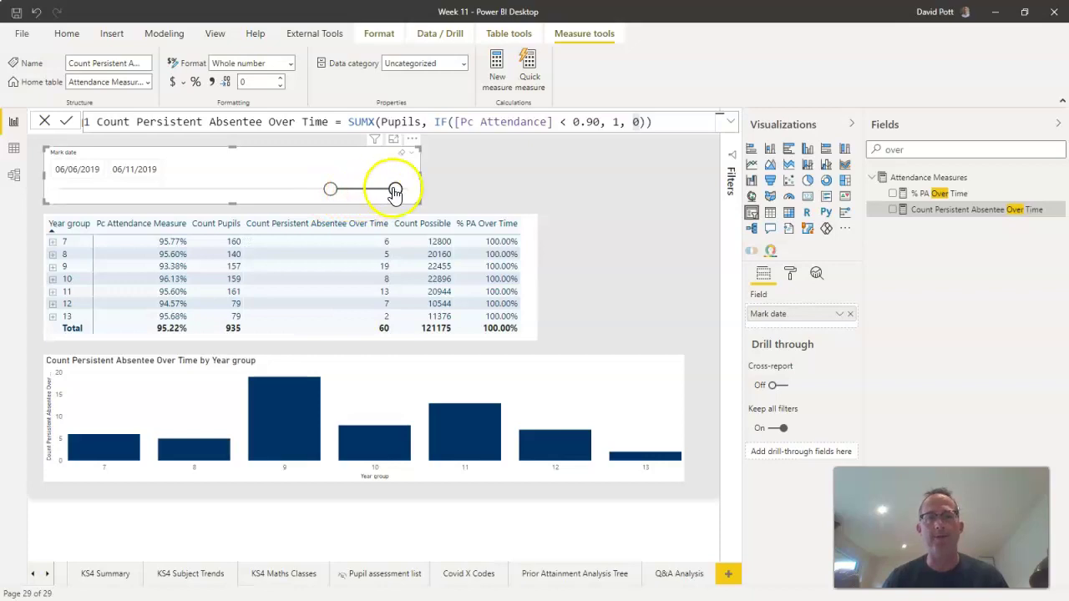
{"action": "left_click_drag", "start_coordinate": [329, 189], "coordinate": [368, 196]}
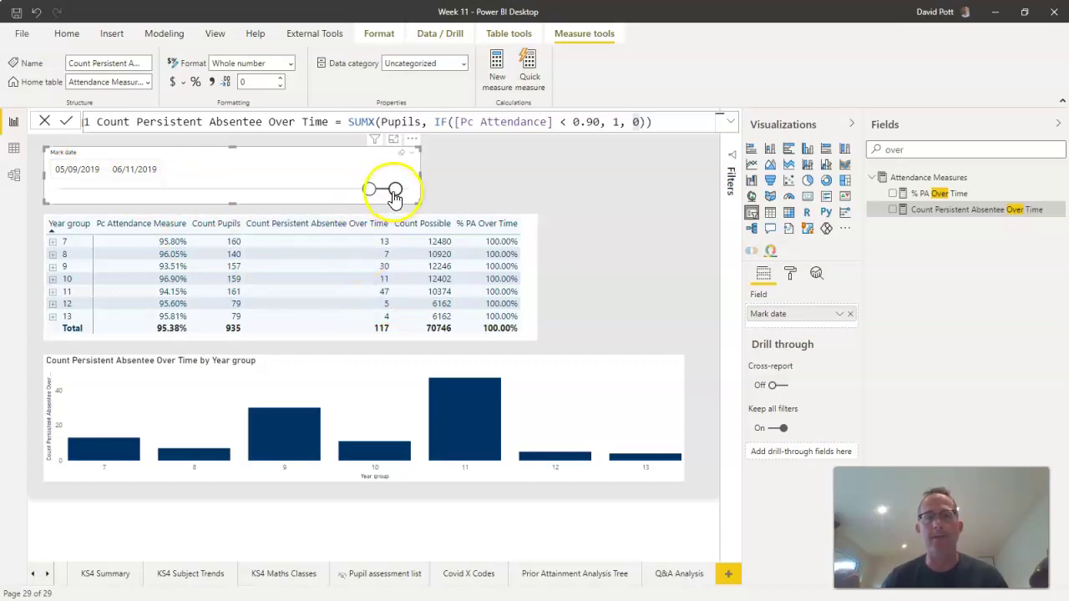
{"action": "left_click", "coordinate": [664, 171]}
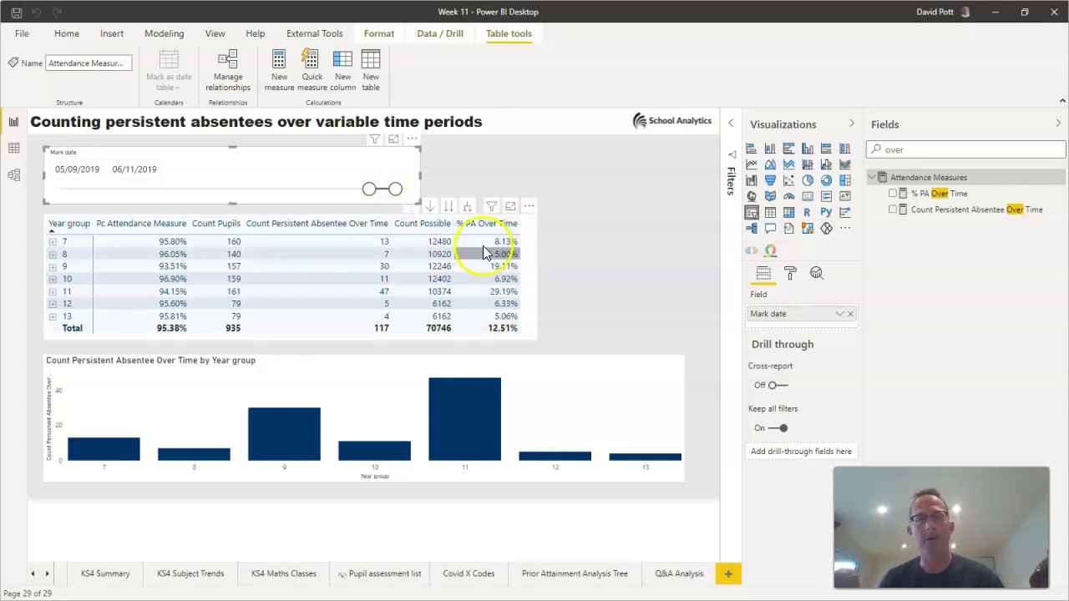
Select year 7's pupil count in the matrix, then show the % PA Over Time DAX formula
{"action": "left_click", "coordinate": [386, 242]}
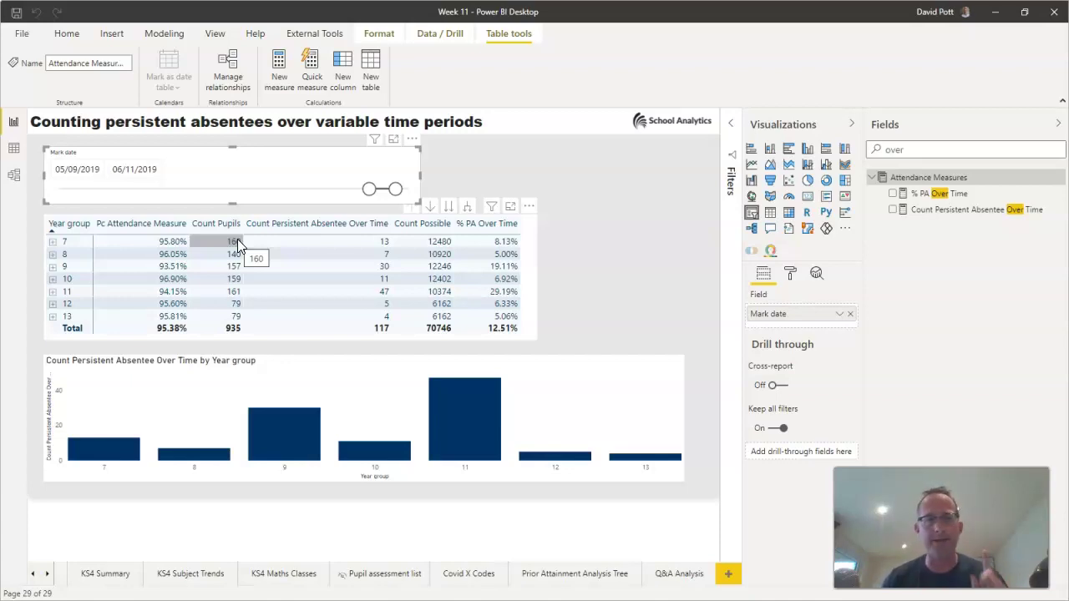
{"action": "left_click", "coordinate": [969, 198]}
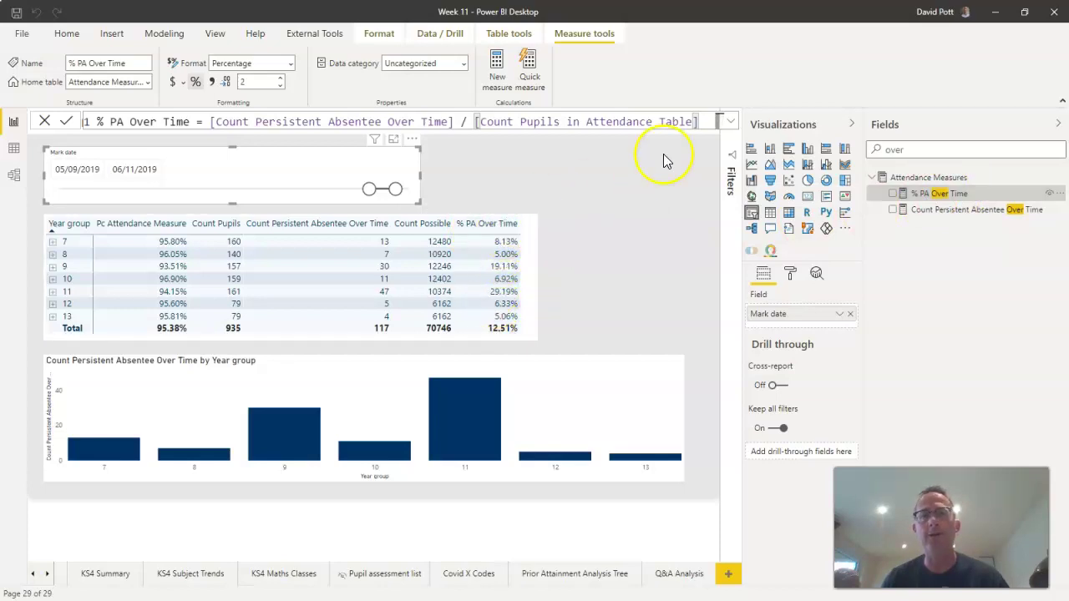
Highlight the division expression and the Count Pupils in Attendance Table reference in the formula bar
{"action": "left_click", "coordinate": [698, 122]}
{"action": "left_click_drag", "start_coordinate": [698, 122], "coordinate": [207, 117]}
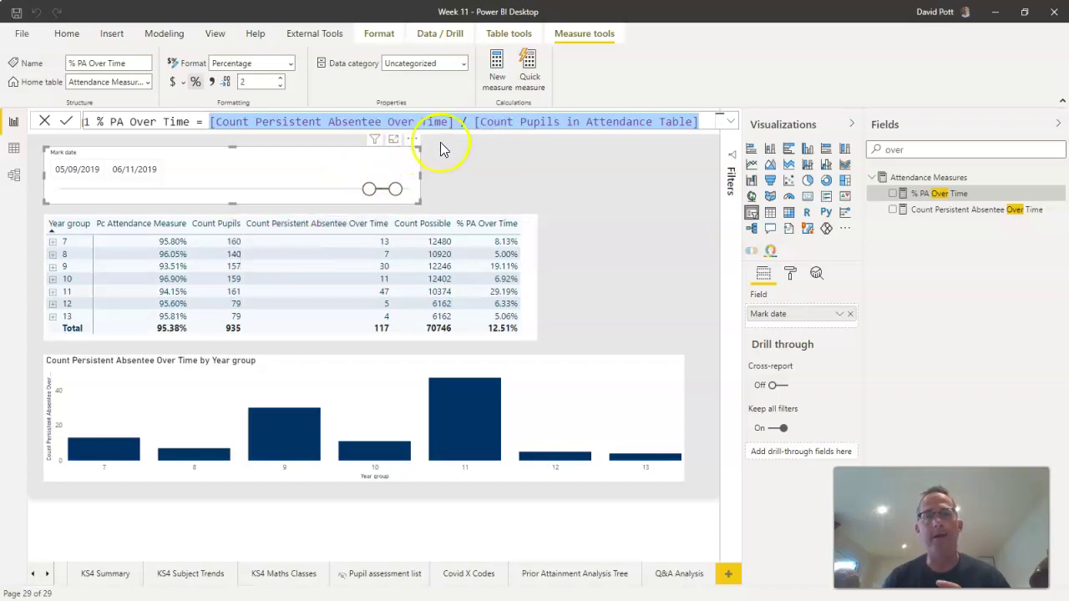
{"action": "left_click", "coordinate": [533, 124]}
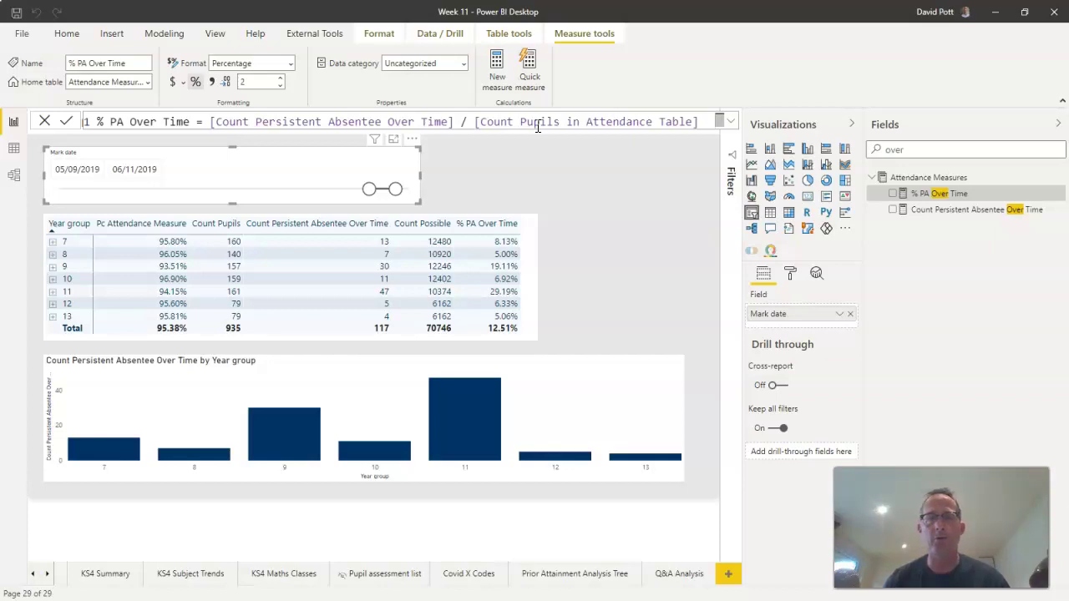
{"action": "left_click", "coordinate": [497, 121]}
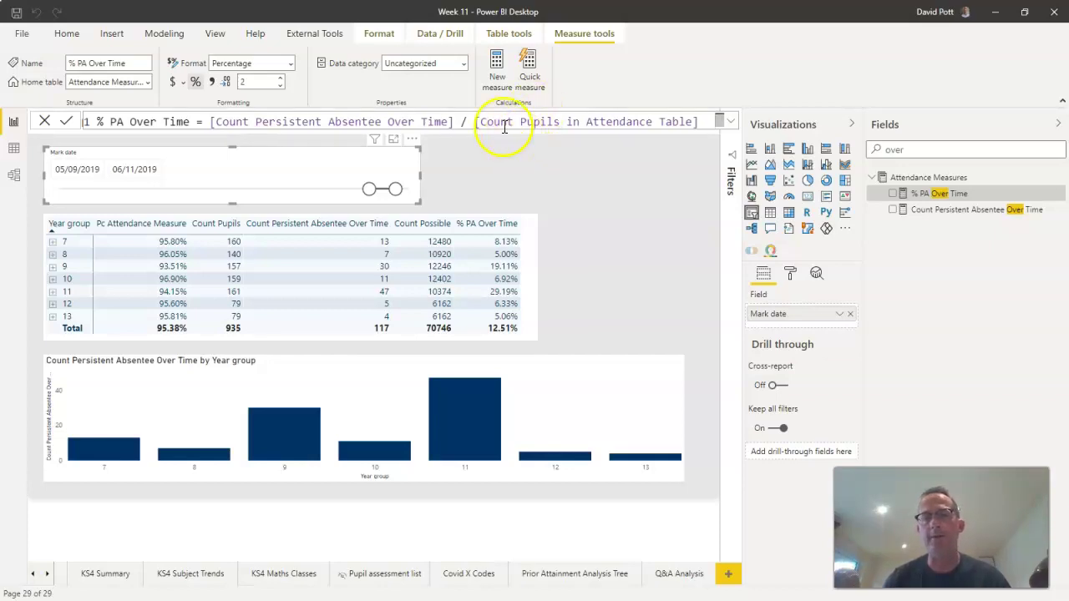
Search the fields for 'count pupils in' and open the Count Pupils in Attendance Table measure
{"action": "left_click", "coordinate": [889, 149]}
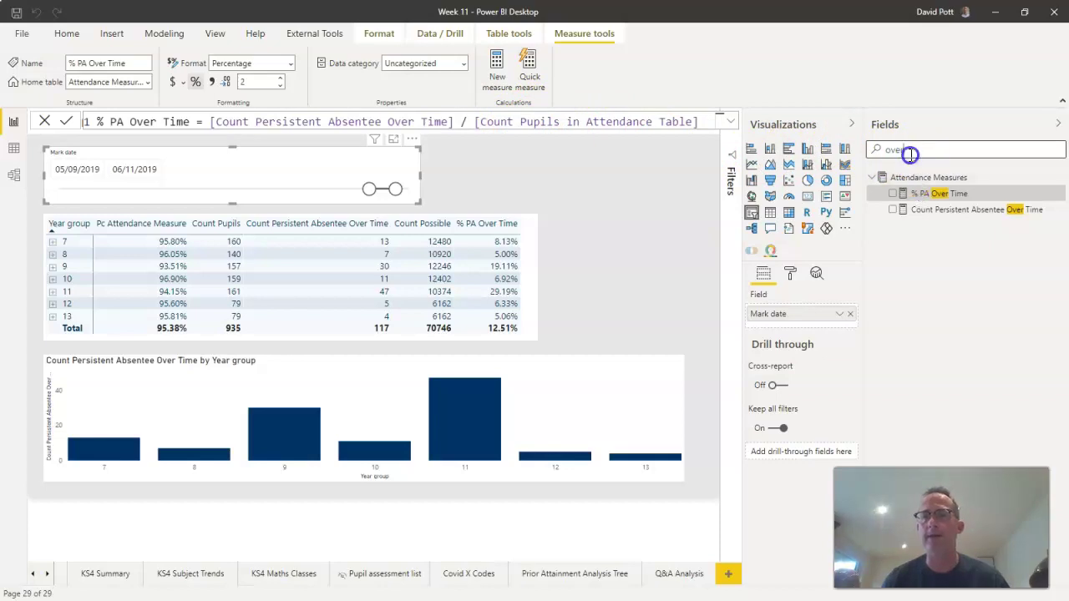
{"action": "double_click", "coordinate": [887, 150]}
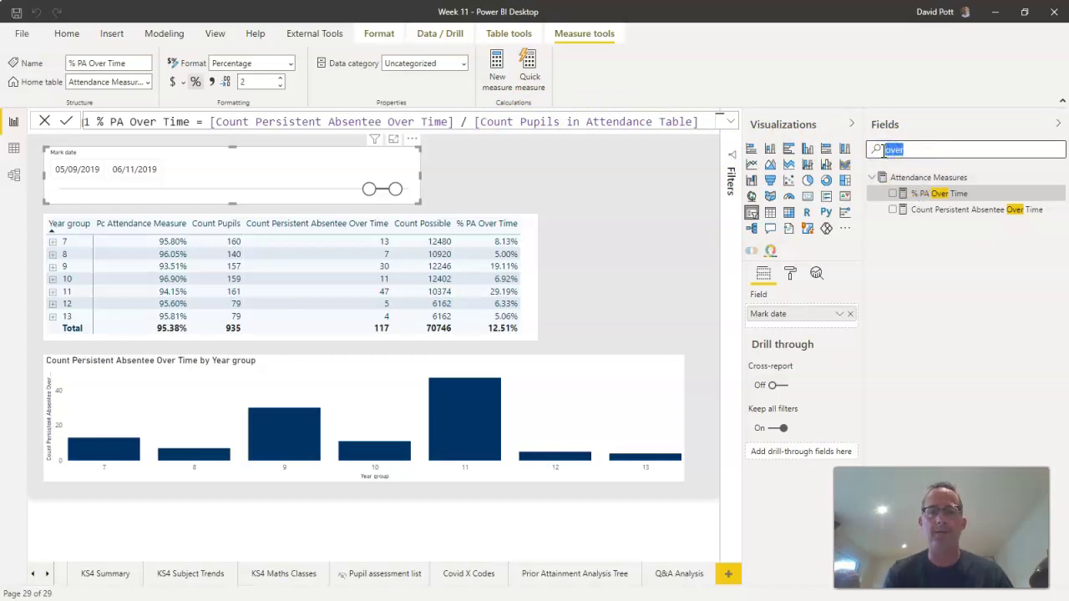
{"action": "key", "text": "BackSpace"}
{"action": "type", "text": "count pupil in"}
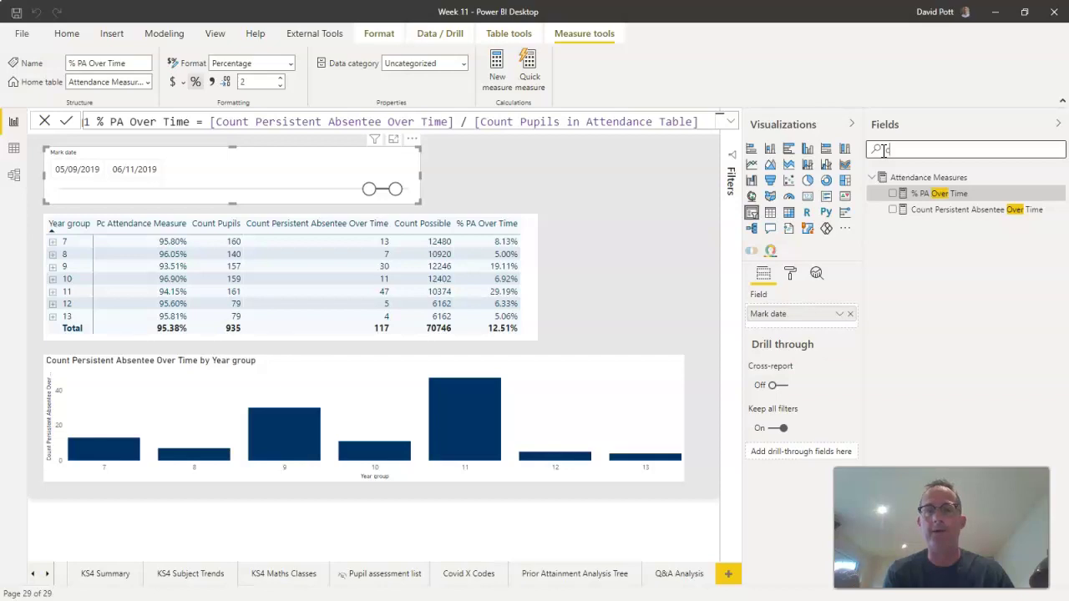
{"action": "left_click", "coordinate": [925, 150]}
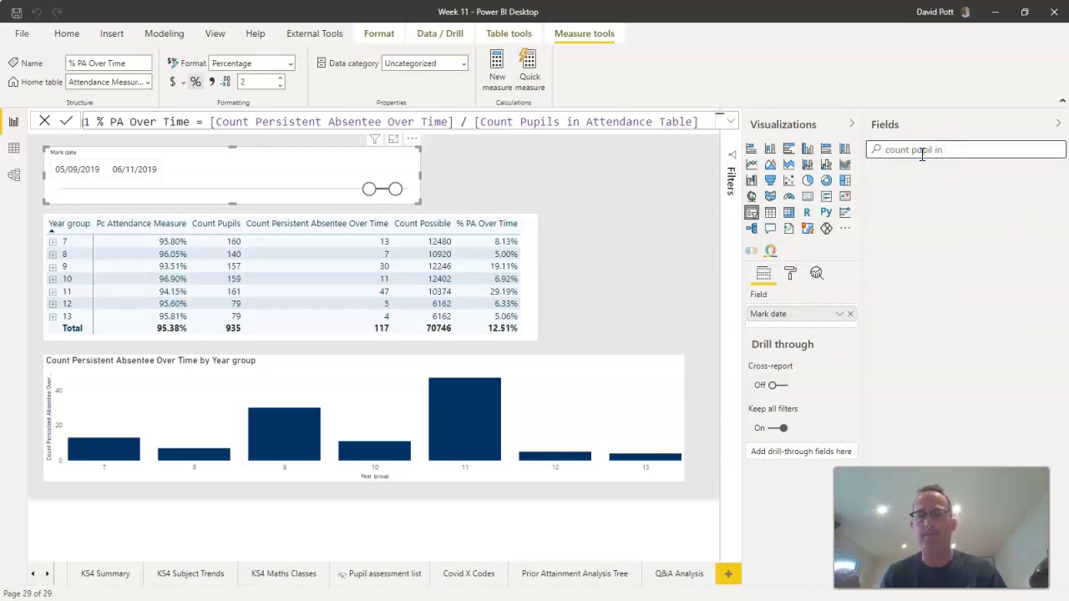
{"action": "type", "text": "s"}
{"action": "left_click", "coordinate": [978, 210]}
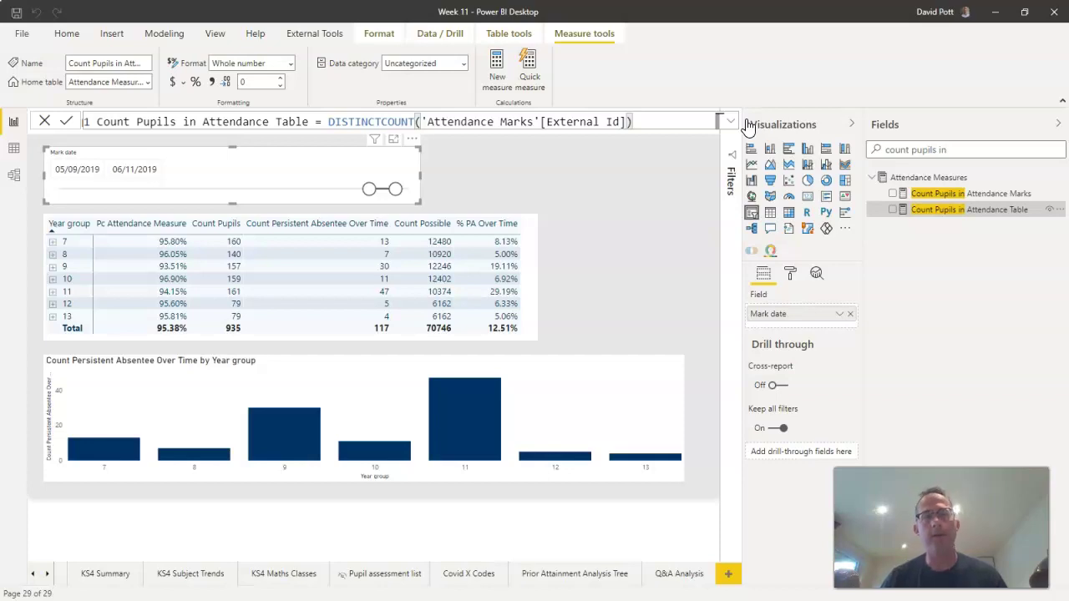
{"action": "left_click", "coordinate": [650, 118]}
{"action": "left_click", "coordinate": [294, 127]}
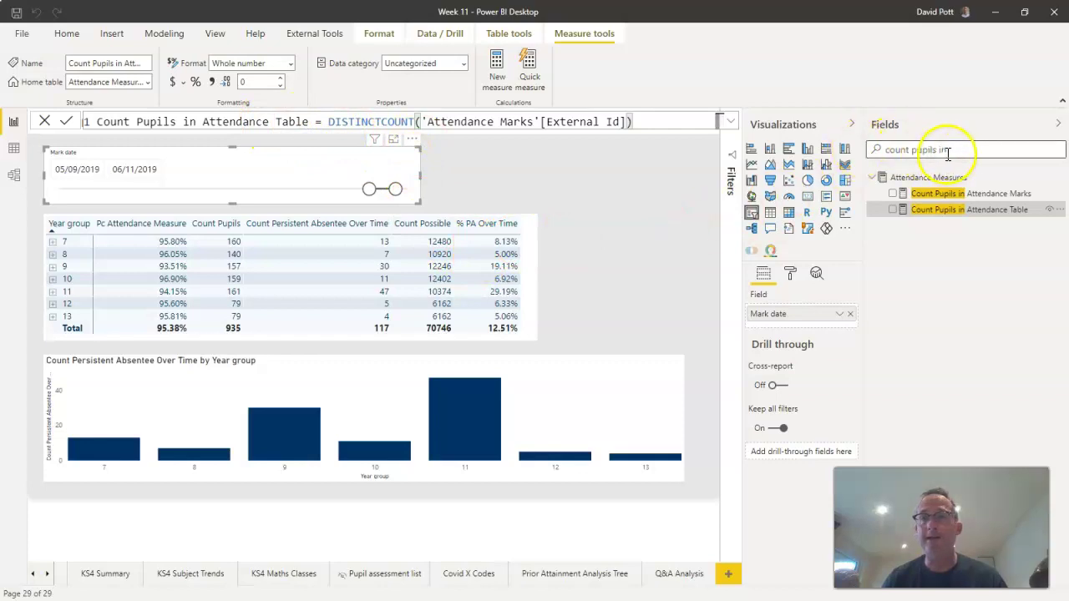
Search fields for 'over time', open % PA Over Time, and highlight its division expression
{"action": "left_click_drag", "start_coordinate": [949, 150], "coordinate": [843, 154]}
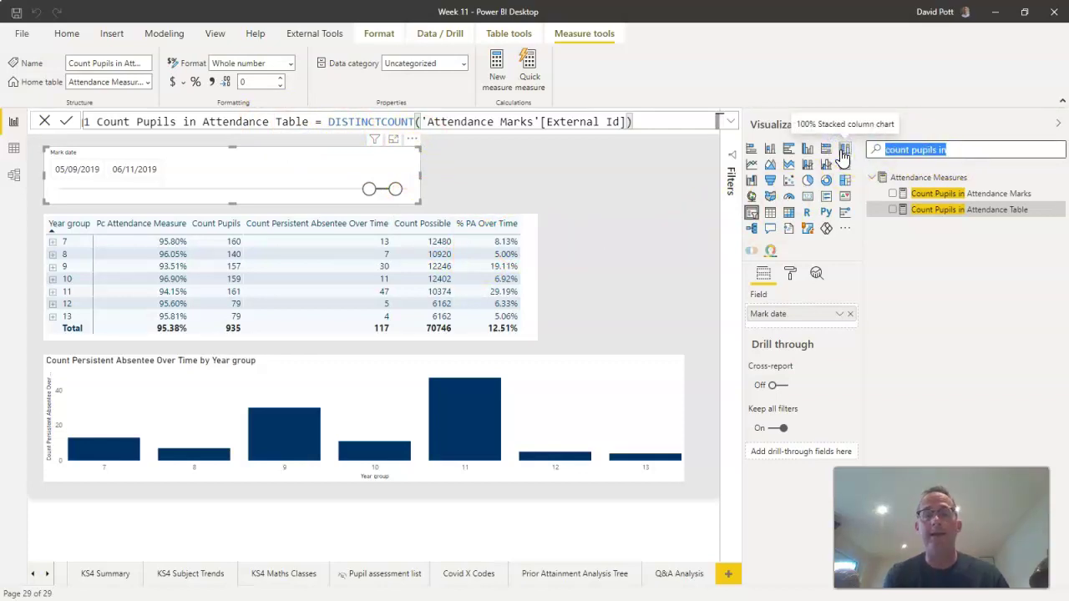
{"action": "type", "text": "over time"}
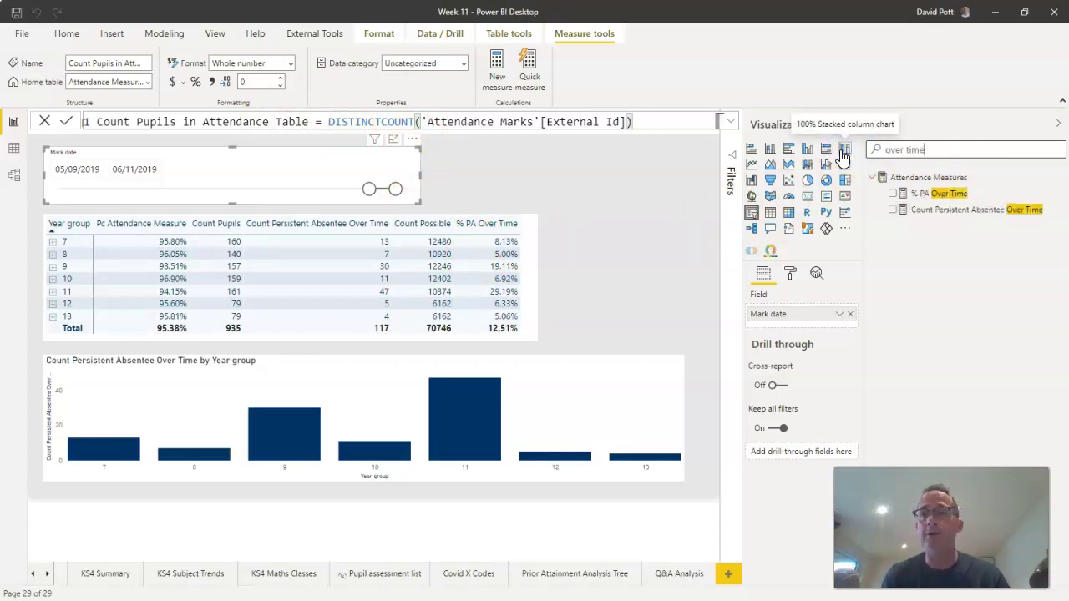
{"action": "left_click", "coordinate": [941, 195]}
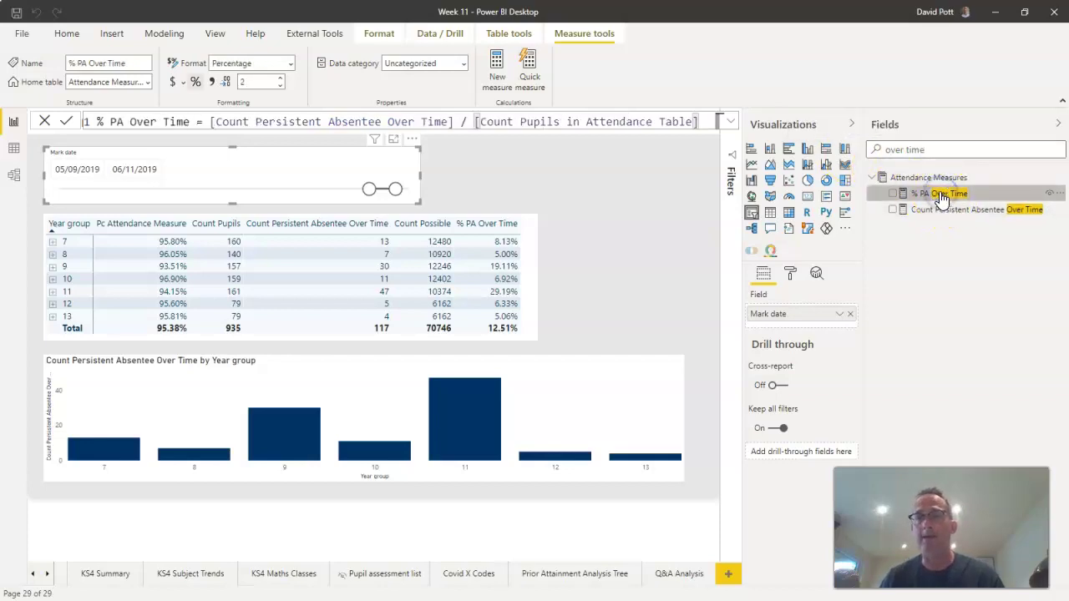
{"action": "left_click_drag", "start_coordinate": [210, 125], "coordinate": [696, 121]}
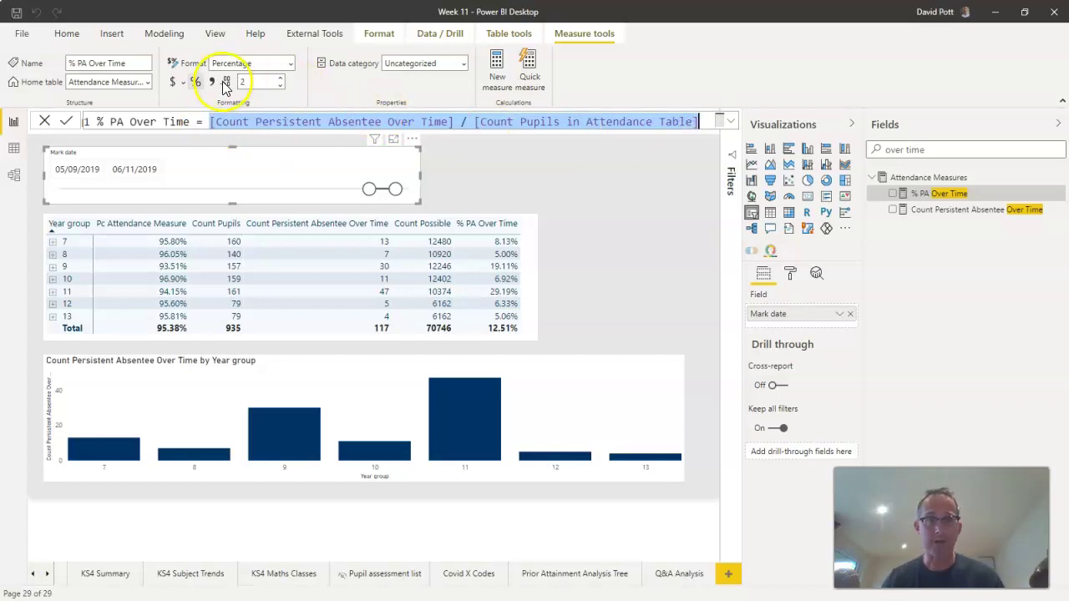